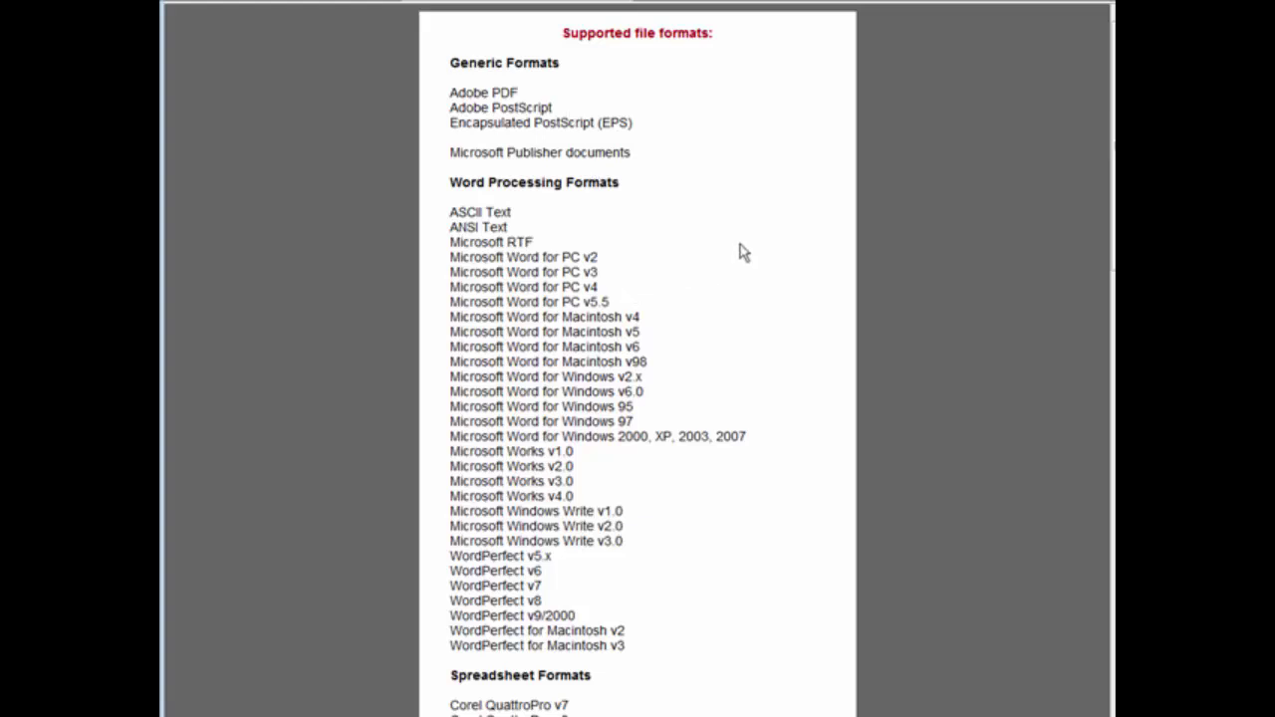
# Scroll through test.rtf in WordPad to review the starting-a-business-online document.
pyautogui.scroll(-3, 741, 248)
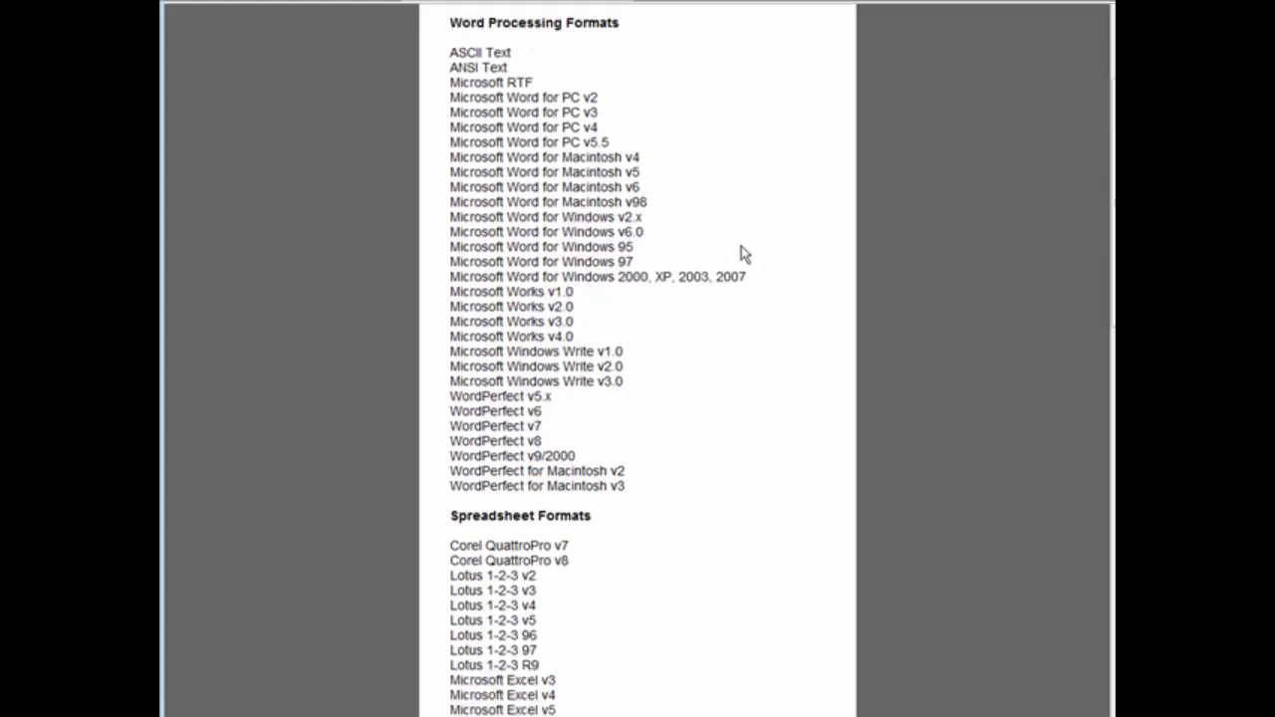
pyautogui.scroll(-3, 741, 247)
pyautogui.scroll(-2, 741, 247)
pyautogui.scroll(-3, 742, 247)
pyautogui.scroll(-4, 741, 247)
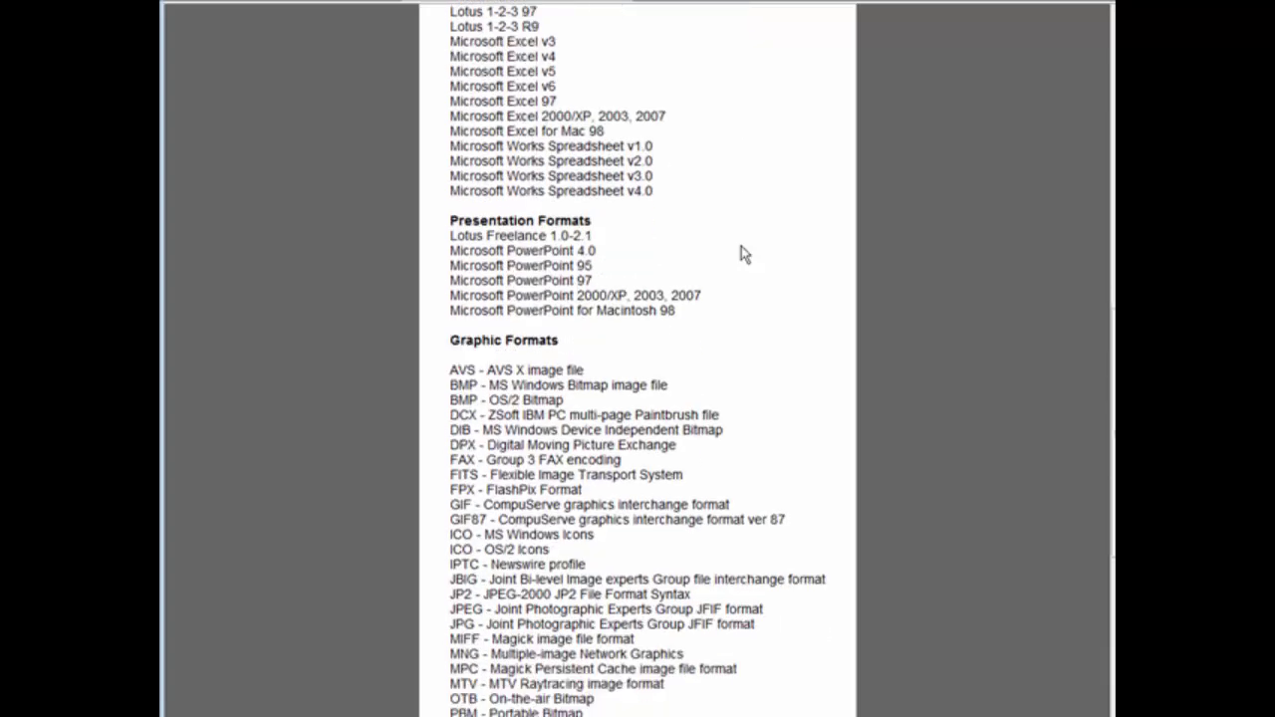
pyautogui.scroll(-4, 741, 247)
pyautogui.scroll(-2, 741, 247)
pyautogui.scroll(-2, 741, 247)
pyautogui.scroll(5, 741, 247)
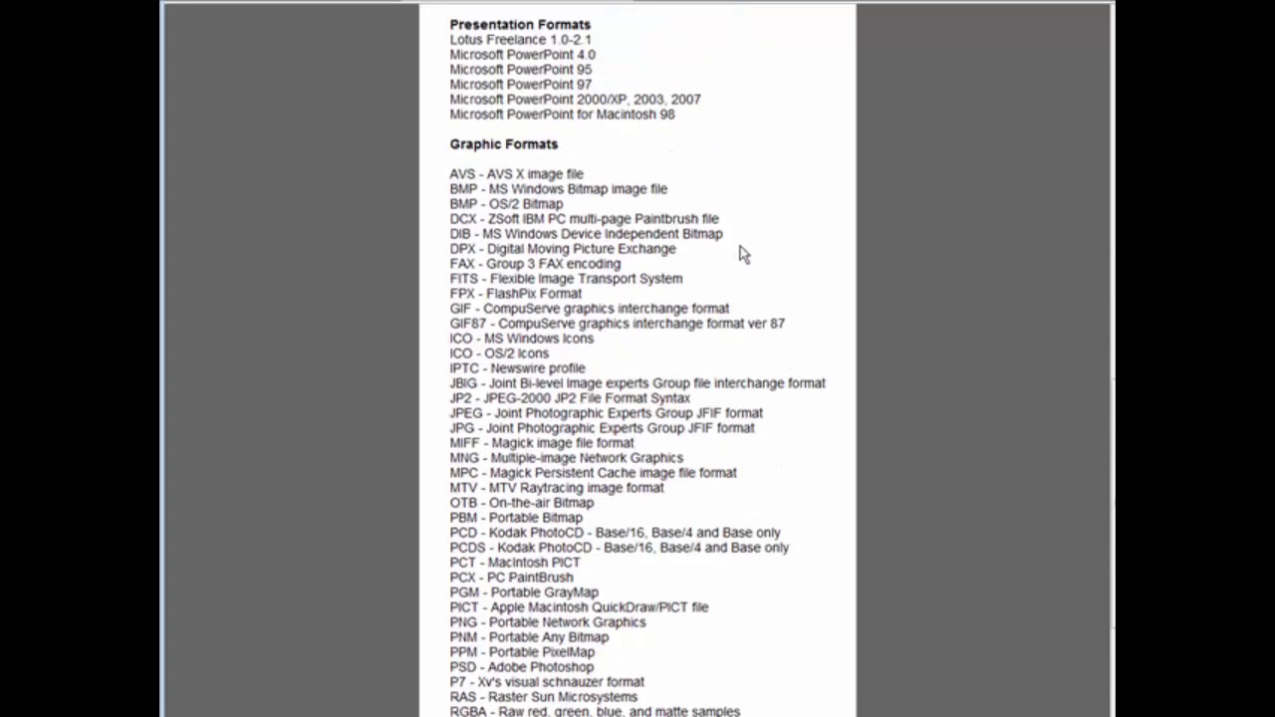
pyautogui.scroll(5, 741, 247)
pyautogui.scroll(3, 741, 255)
pyautogui.scroll(4, 741, 254)
pyautogui.scroll(5, 741, 254)
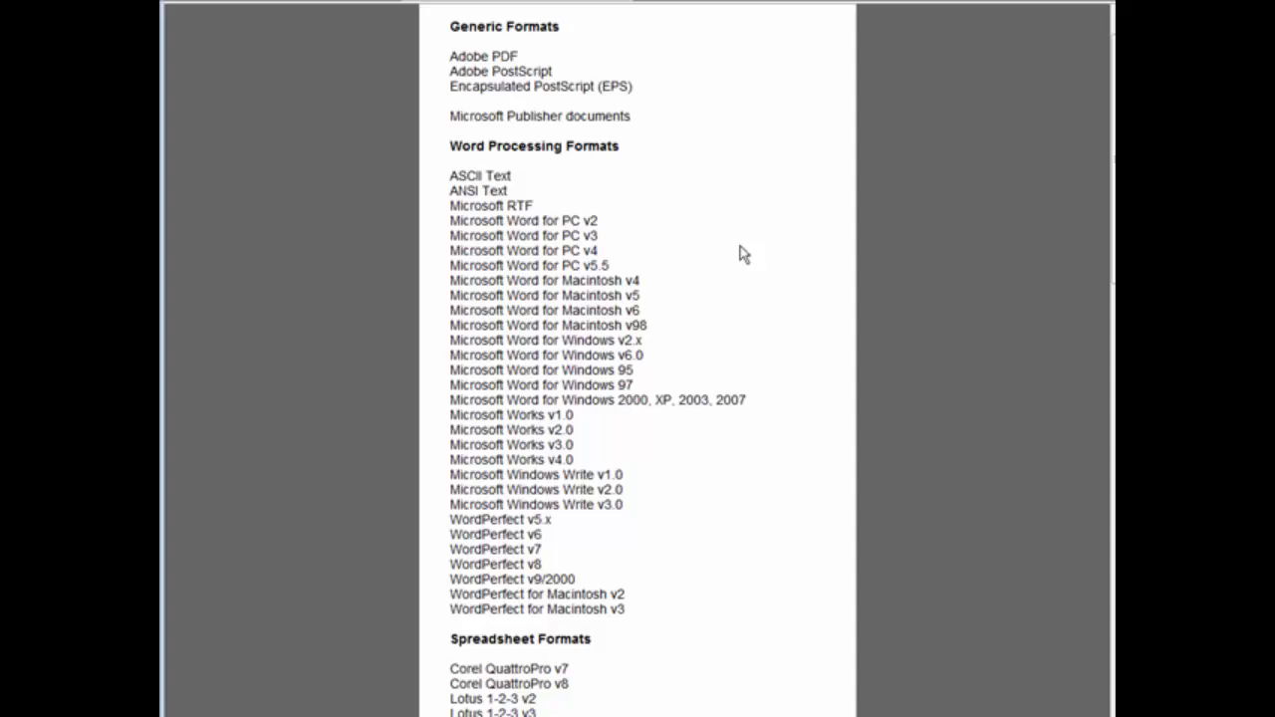
pyautogui.scroll(1, 741, 254)
pyautogui.scroll(-4, 741, 251)
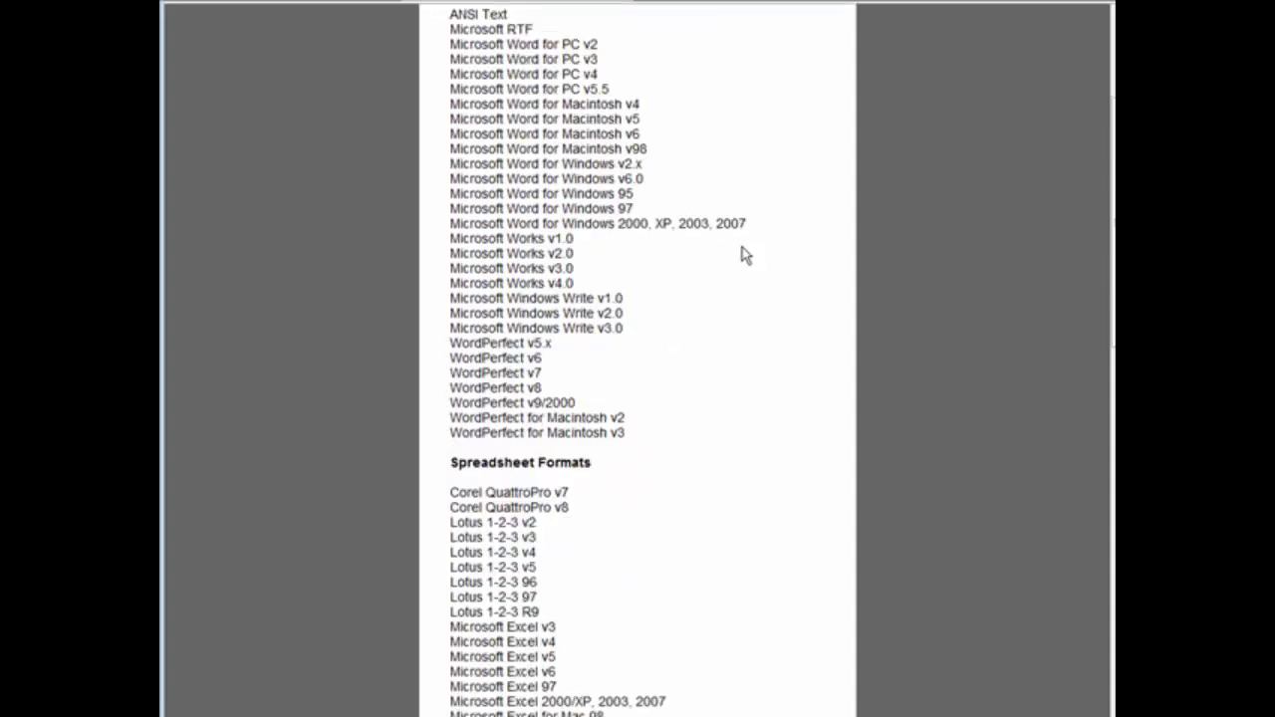
pyautogui.scroll(-5, 741, 251)
pyautogui.scroll(-1, 741, 251)
pyautogui.scroll(-4, 498, 399)
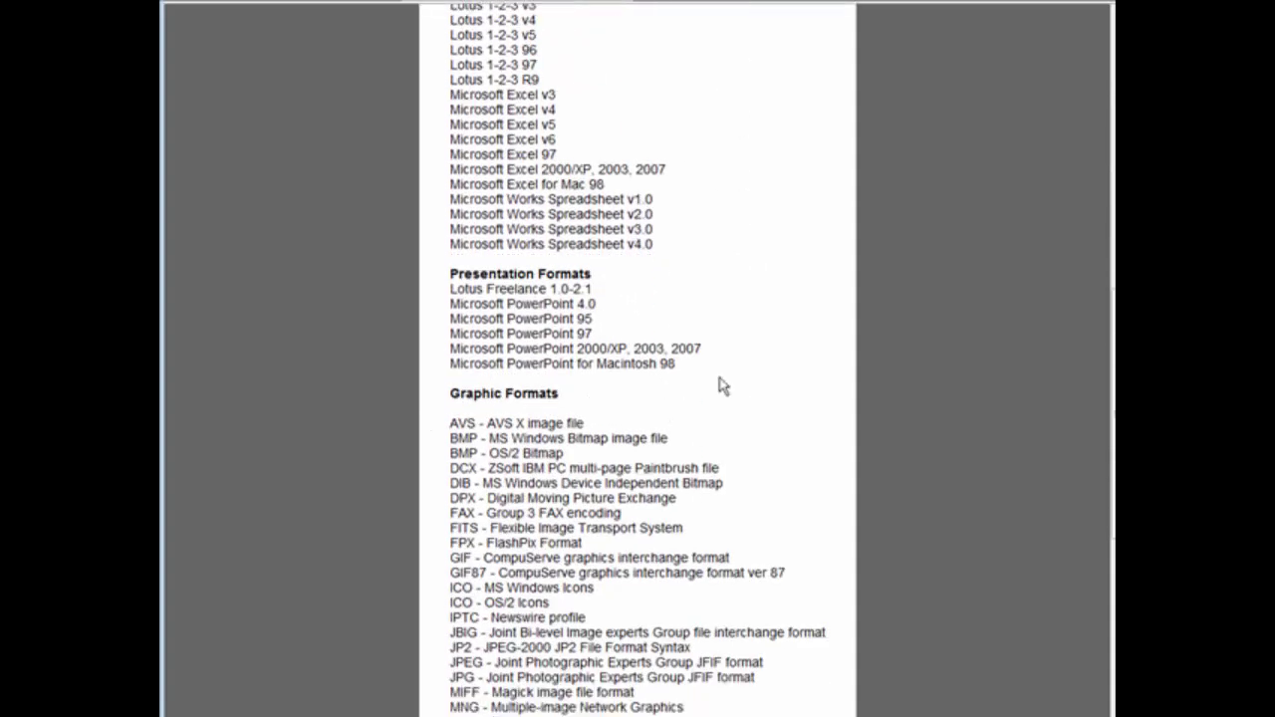
pyautogui.scroll(5, 786, 371)
pyautogui.scroll(8, 786, 371)
pyautogui.scroll(2, 786, 370)
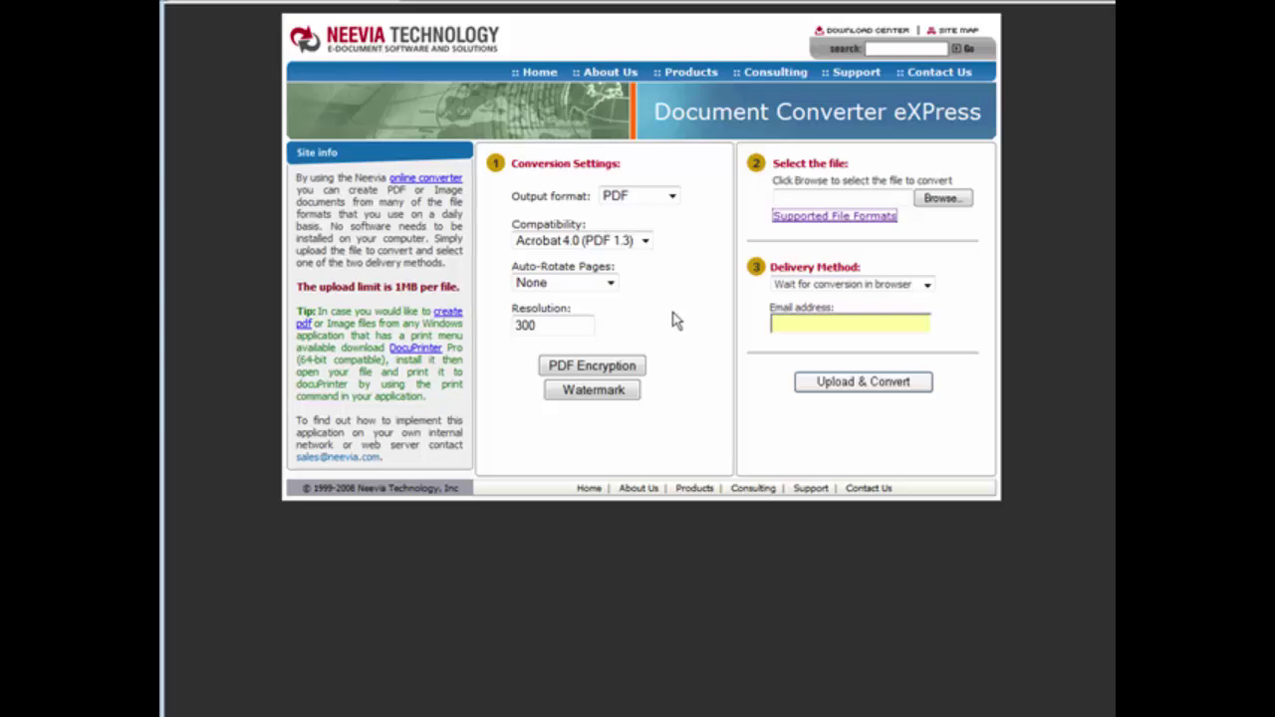
# Select test.rtf from the Desktop as the file to upload.
pyautogui.click(945, 199)
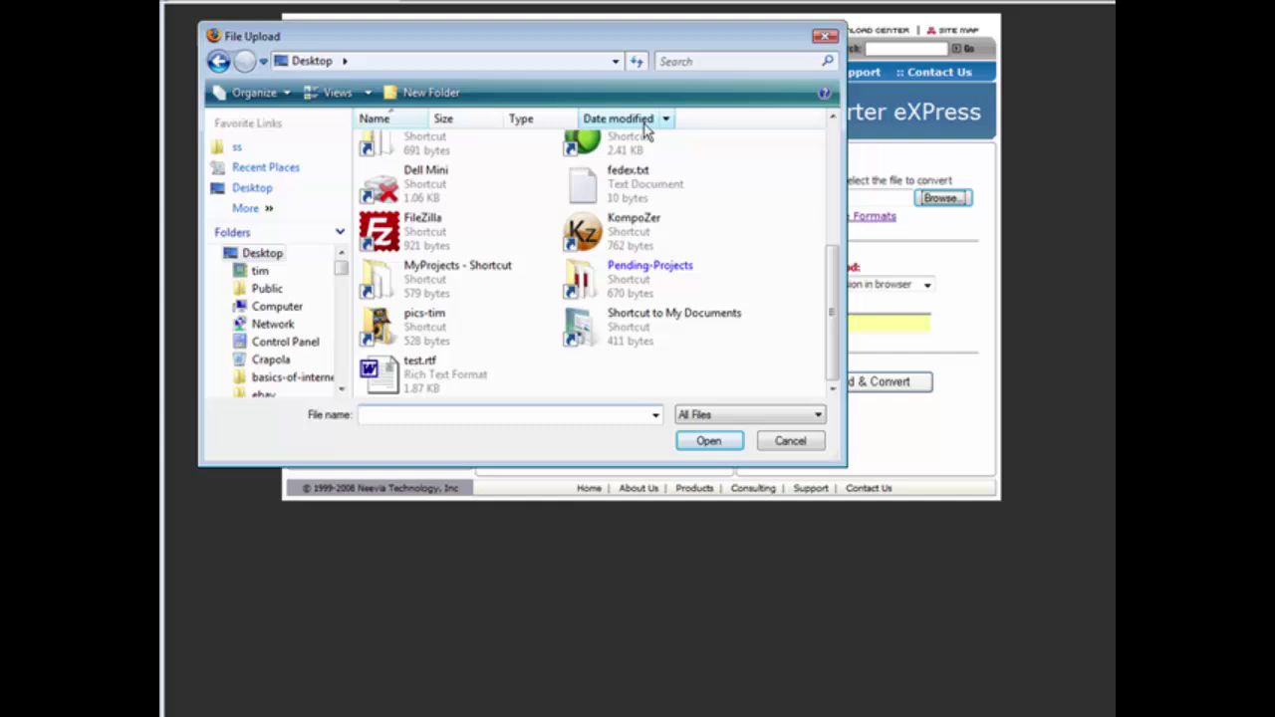
pyautogui.click(413, 376)
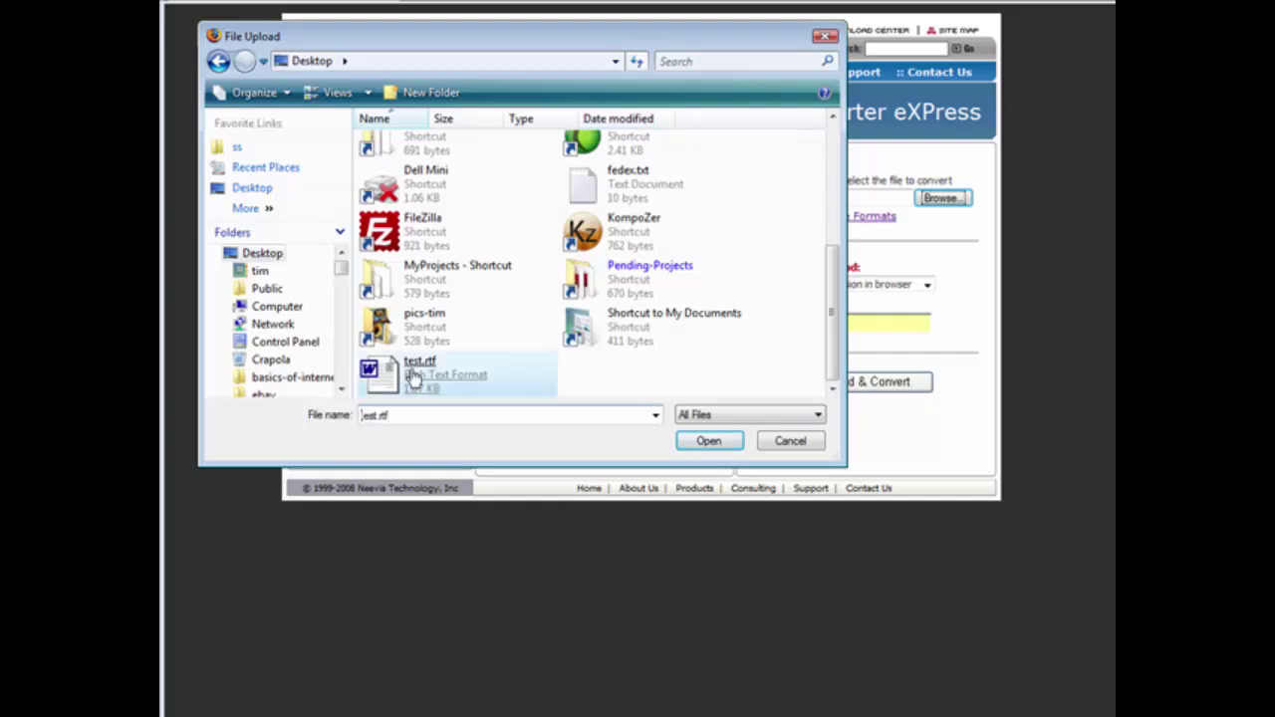
pyautogui.click(705, 441)
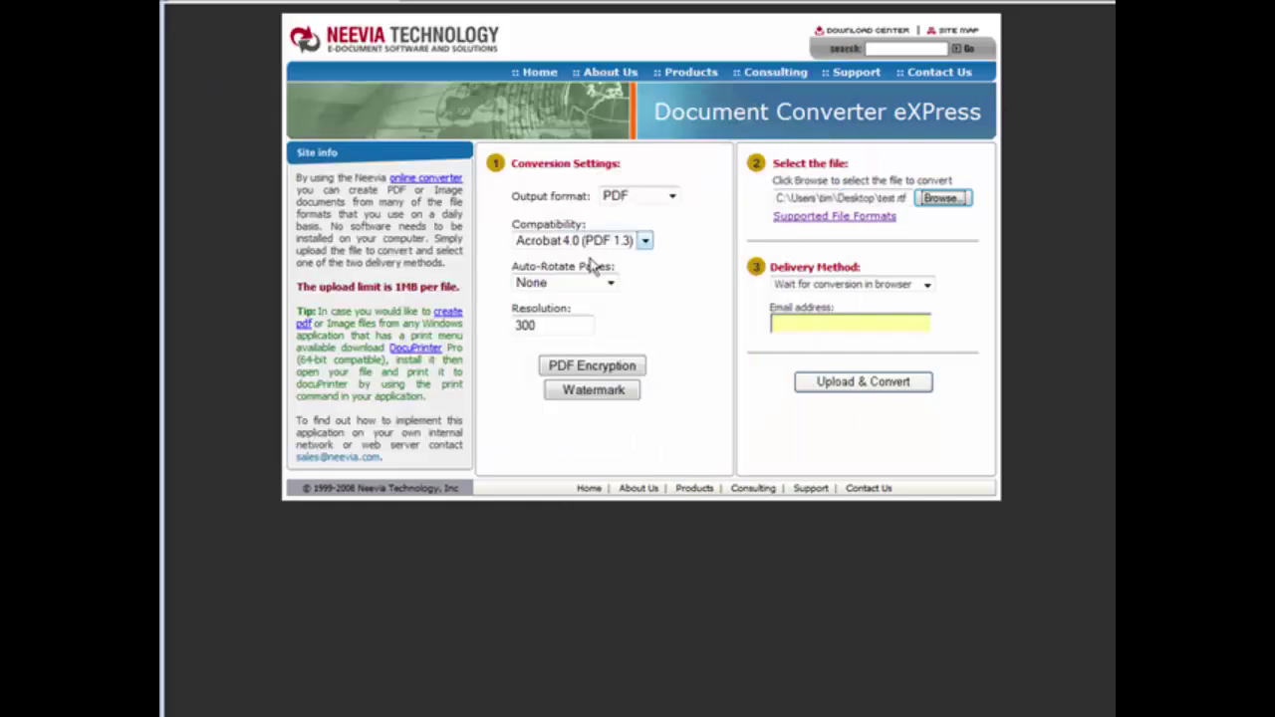
pyautogui.click(673, 196)
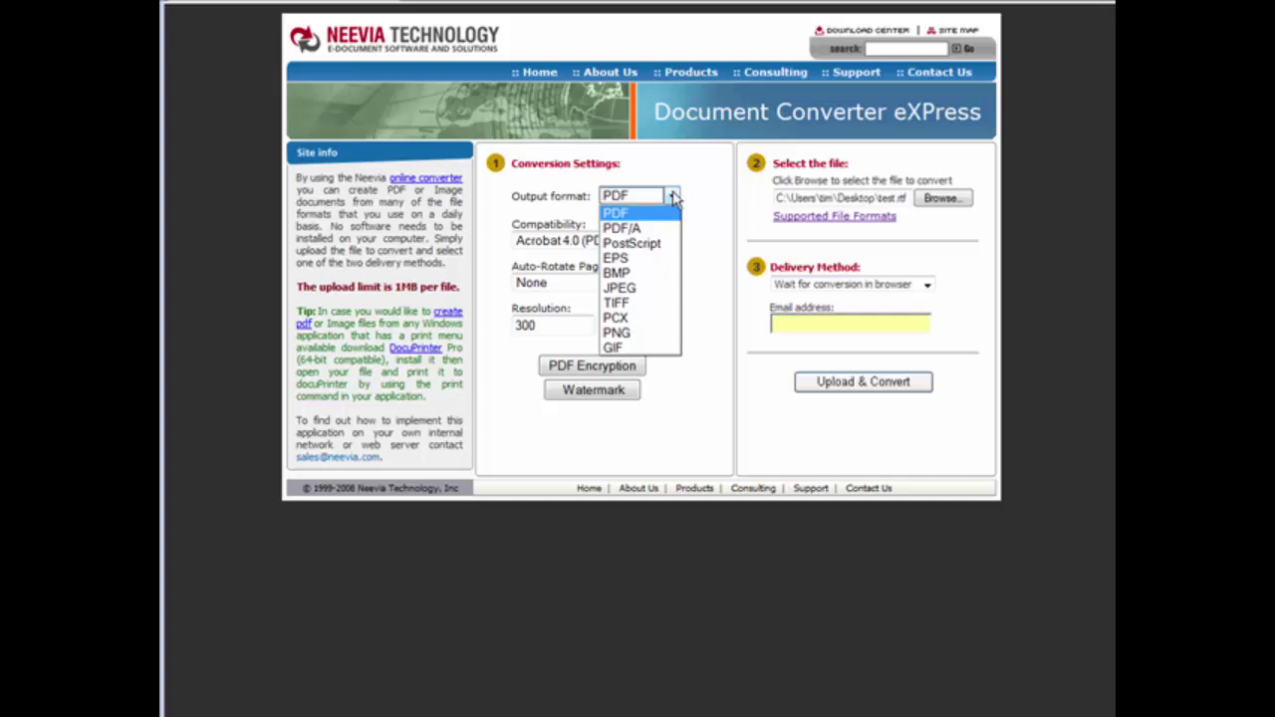
pyautogui.click(723, 197)
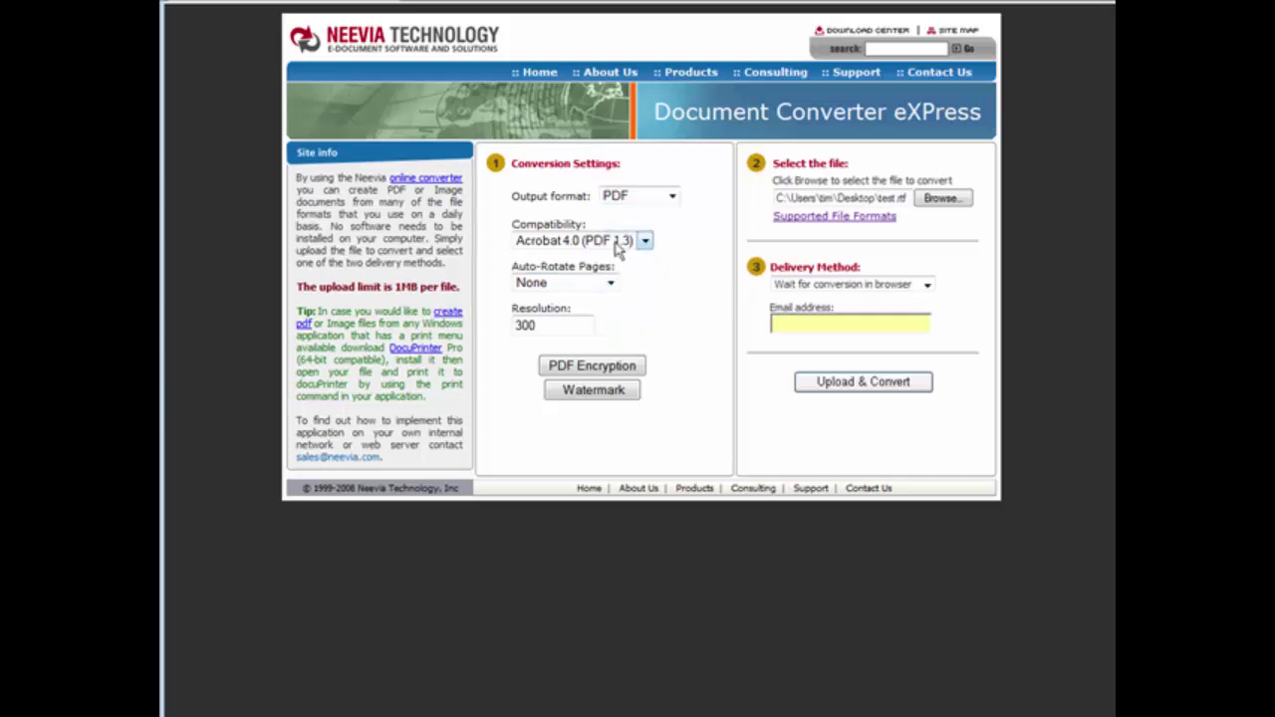
pyautogui.click(644, 241)
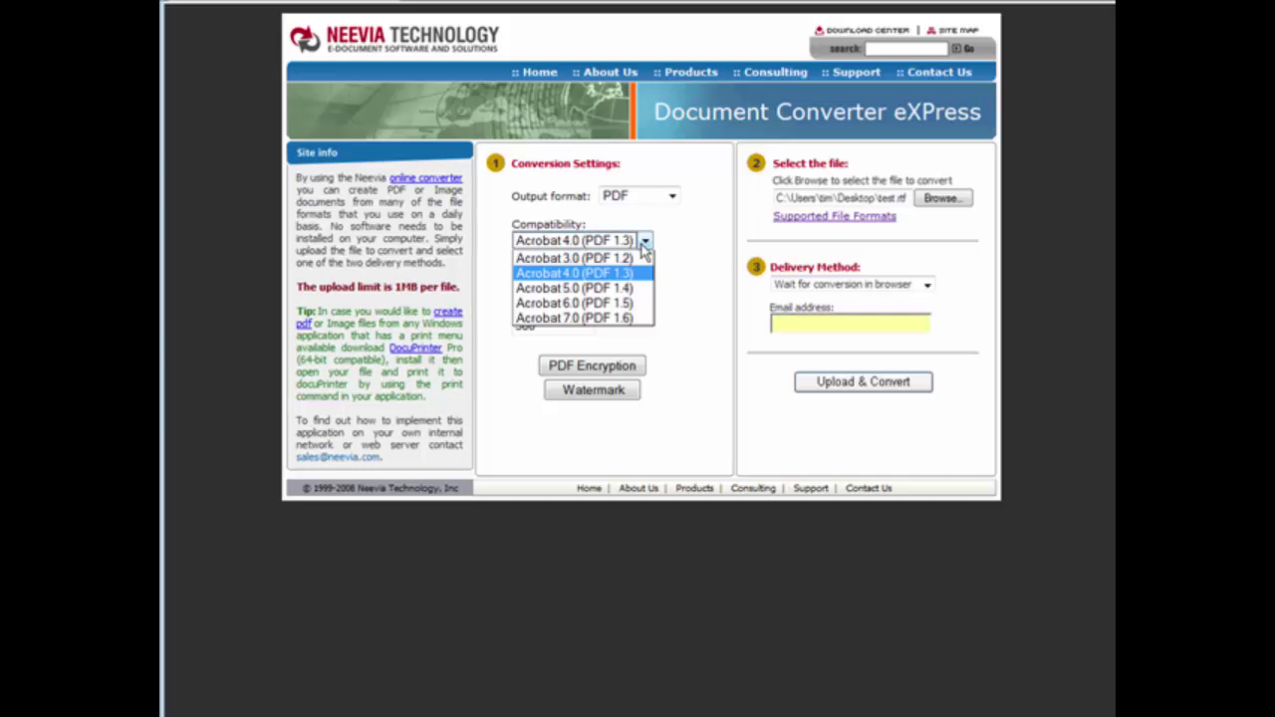
pyautogui.click(722, 247)
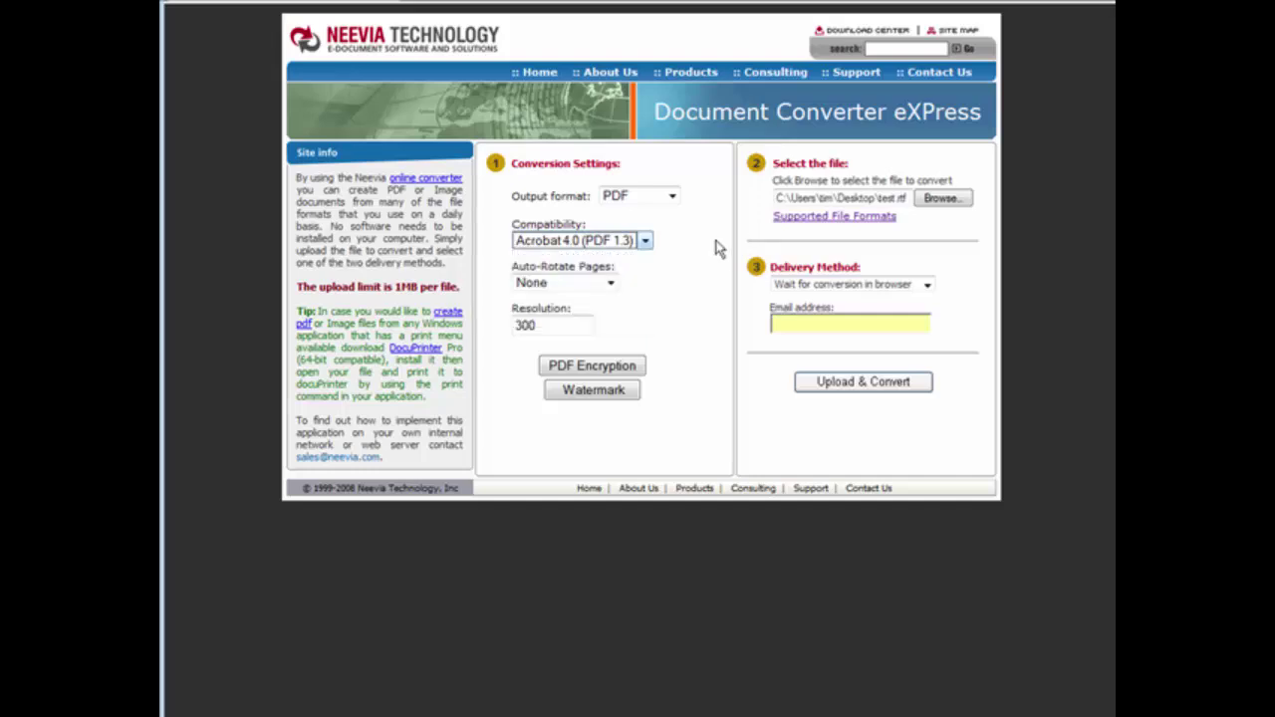
pyautogui.click(608, 284)
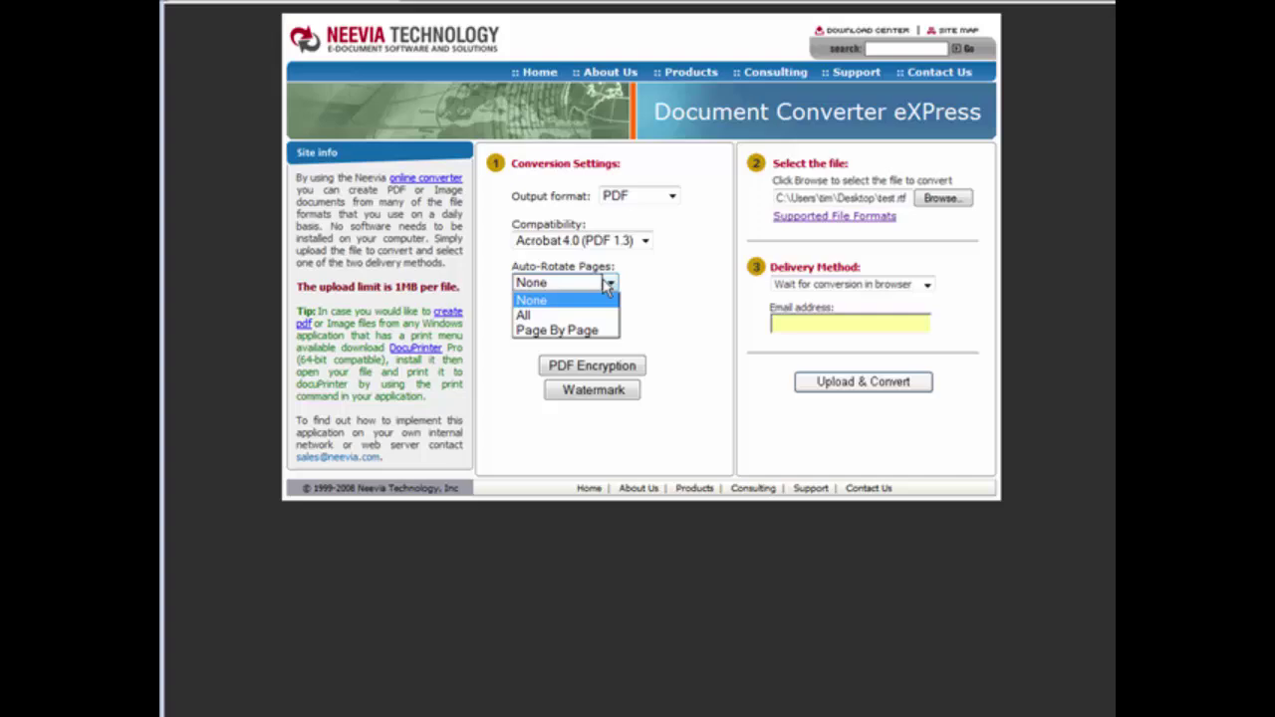
pyautogui.click(713, 290)
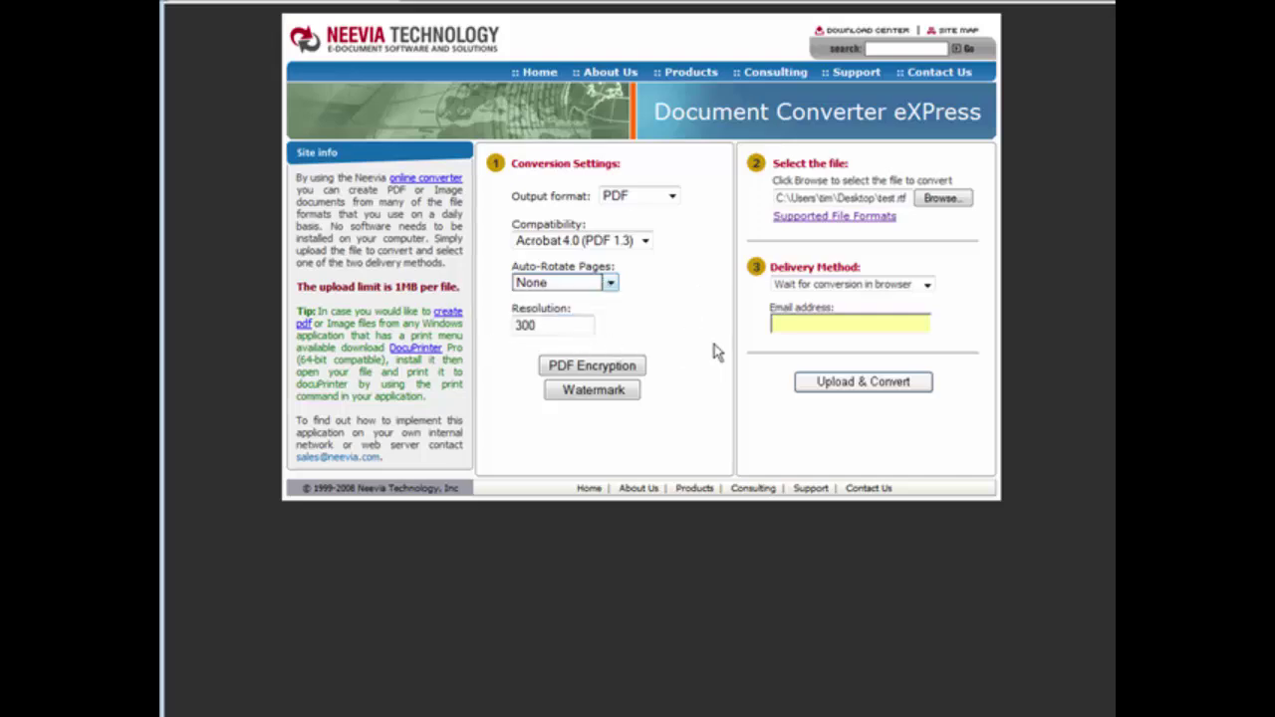
# Review the PDF encryption options and close them with no encryption set.
pyautogui.click(605, 366)
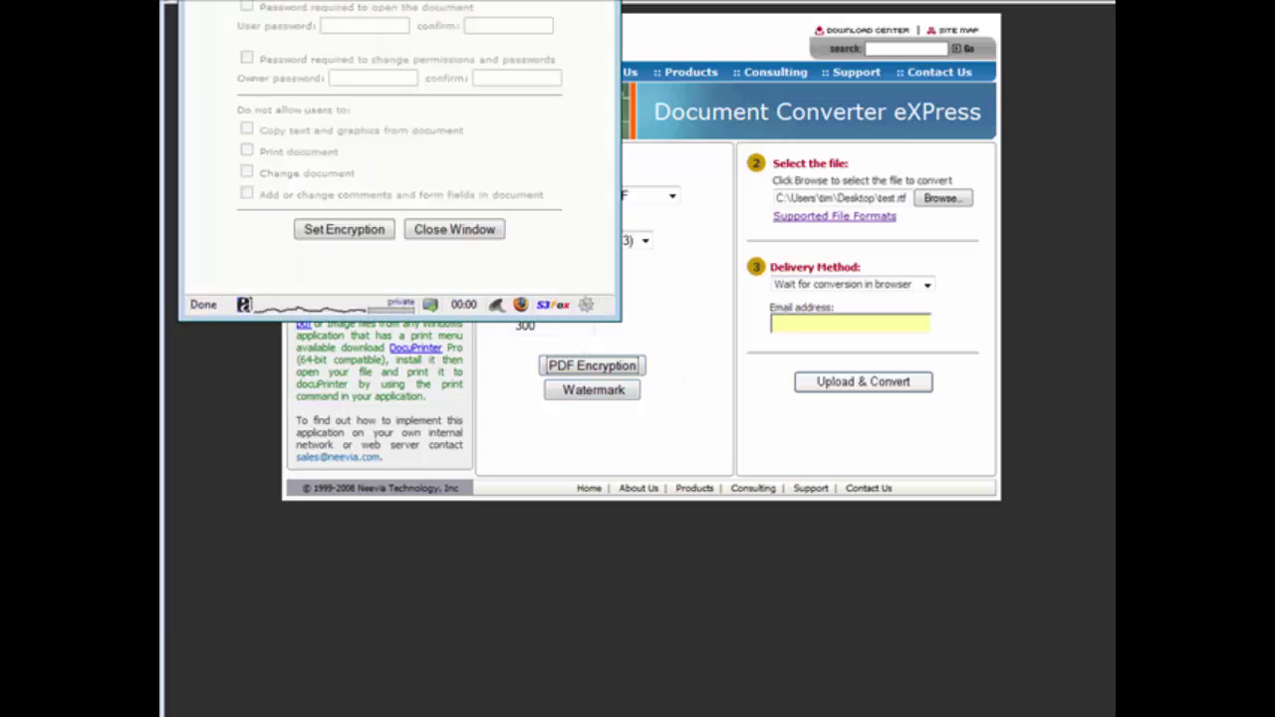
pyautogui.moveTo(432, 52); pyautogui.dragTo(447, 66)
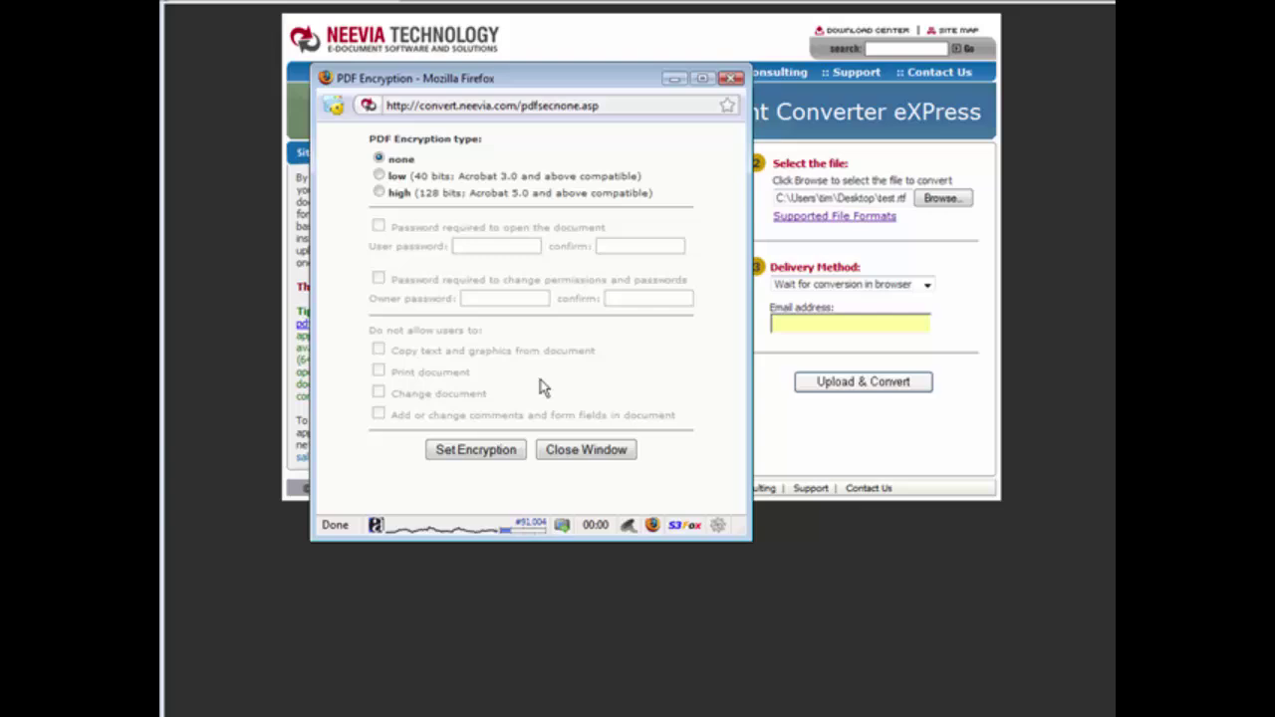
pyautogui.click(570, 449)
# Review the watermark options and close them without adding a watermark.
pyautogui.click(592, 390)
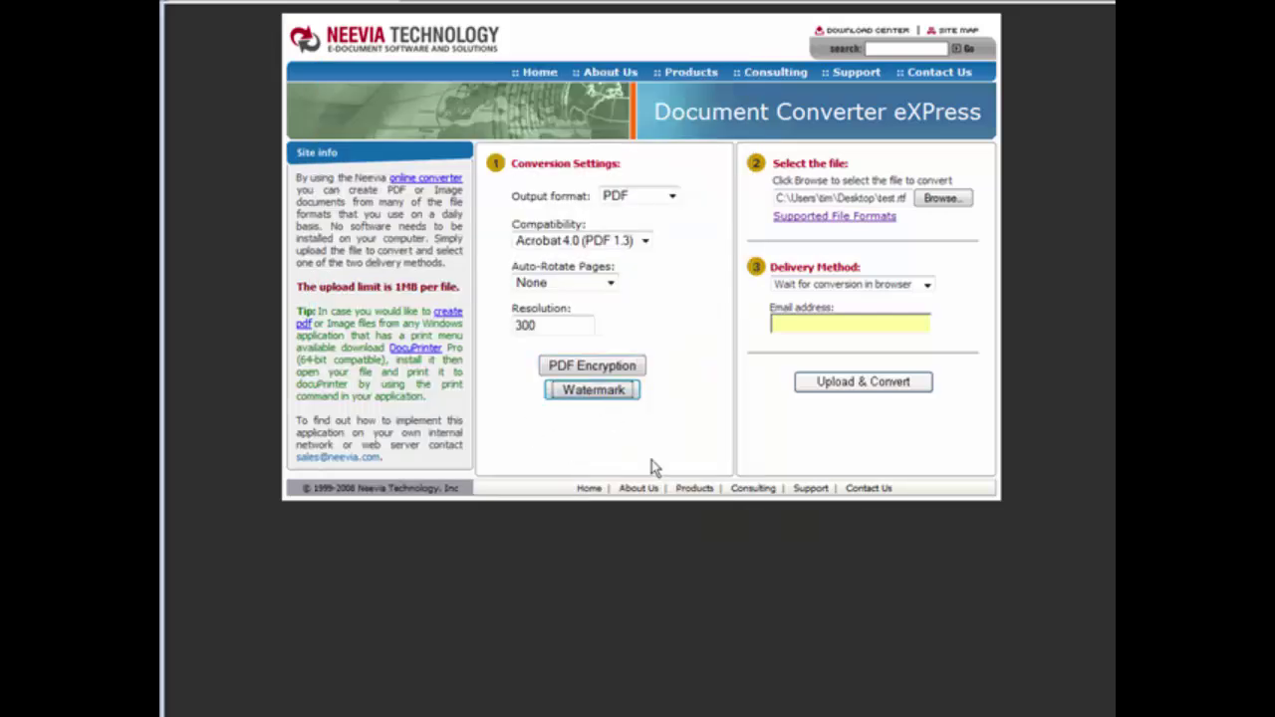
pyautogui.moveTo(381, 0); pyautogui.dragTo(490, 106)
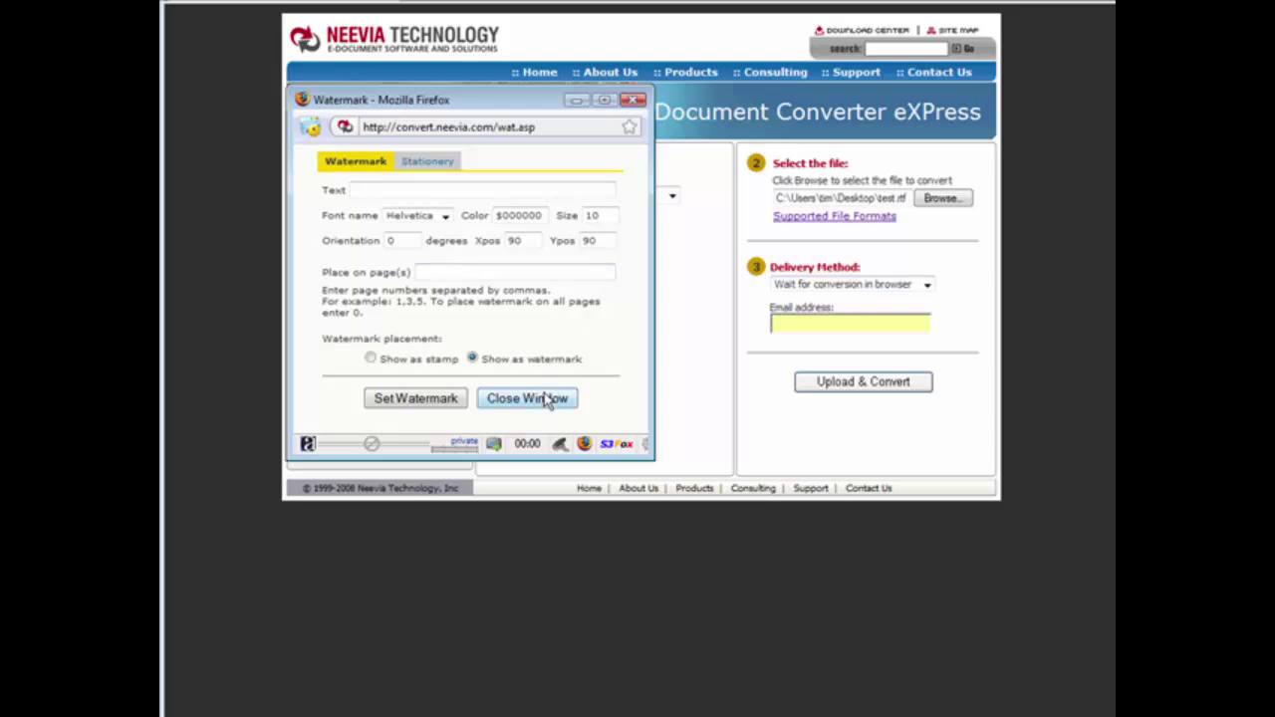
pyautogui.click(548, 399)
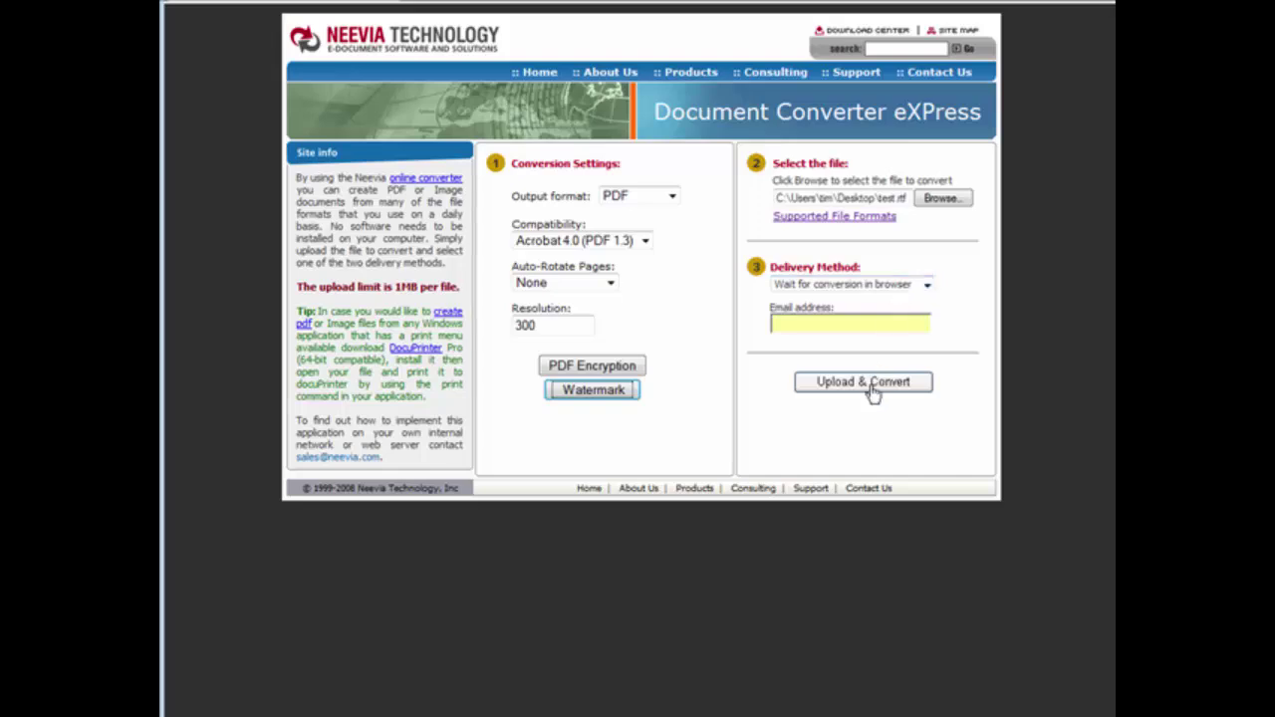
# Keep delivery as 'Wait for conversion in browser' and upload test.rtf for PDF conversion.
pyautogui.click(881, 287)
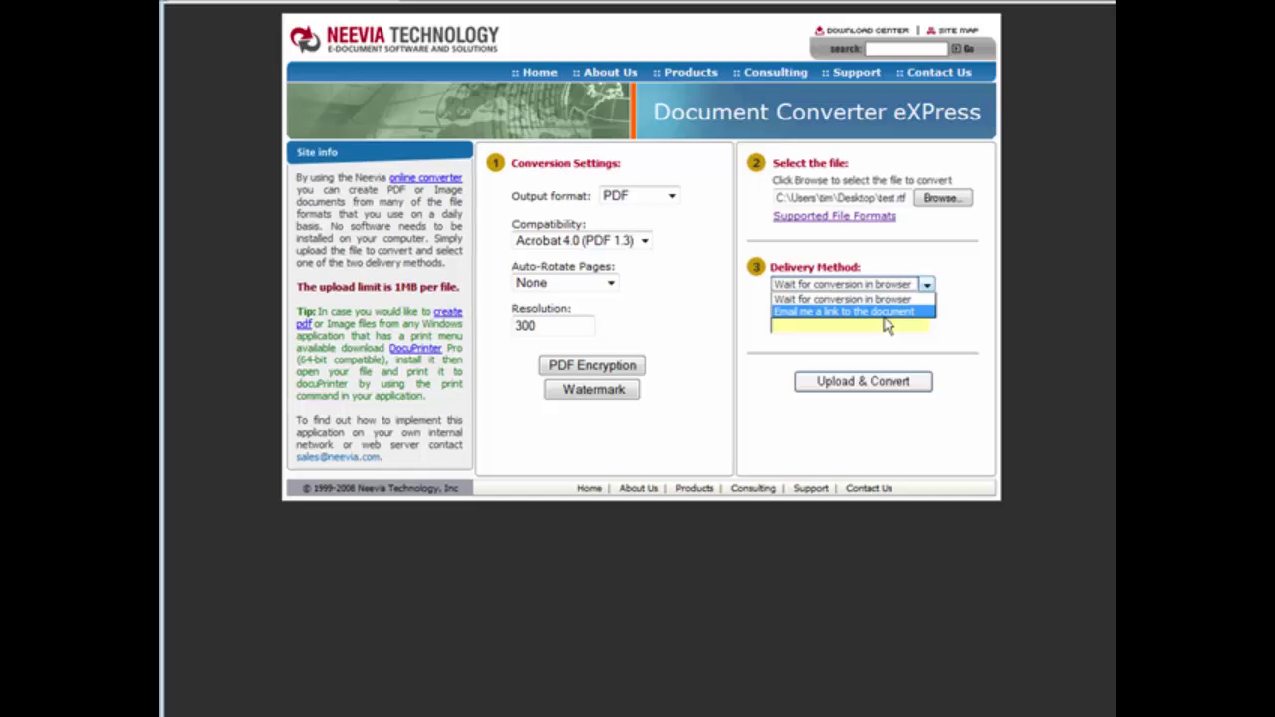
pyautogui.click(882, 313)
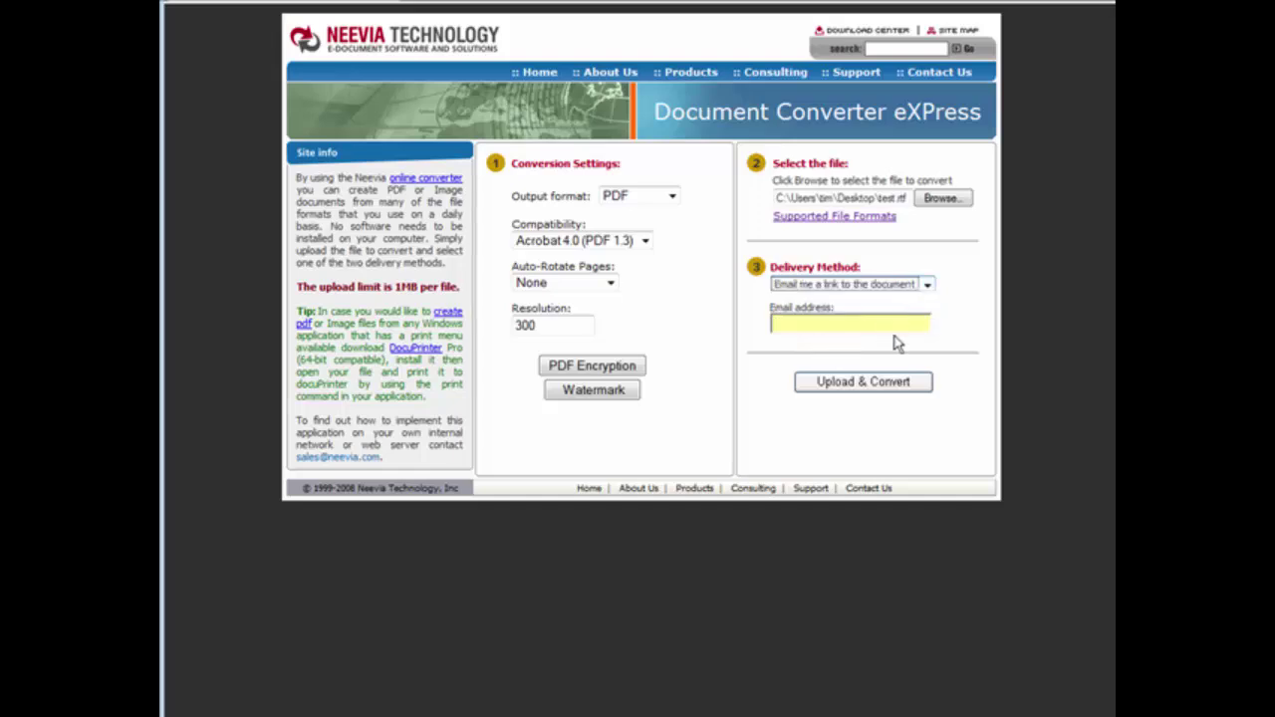
pyautogui.click(927, 284)
pyautogui.click(847, 297)
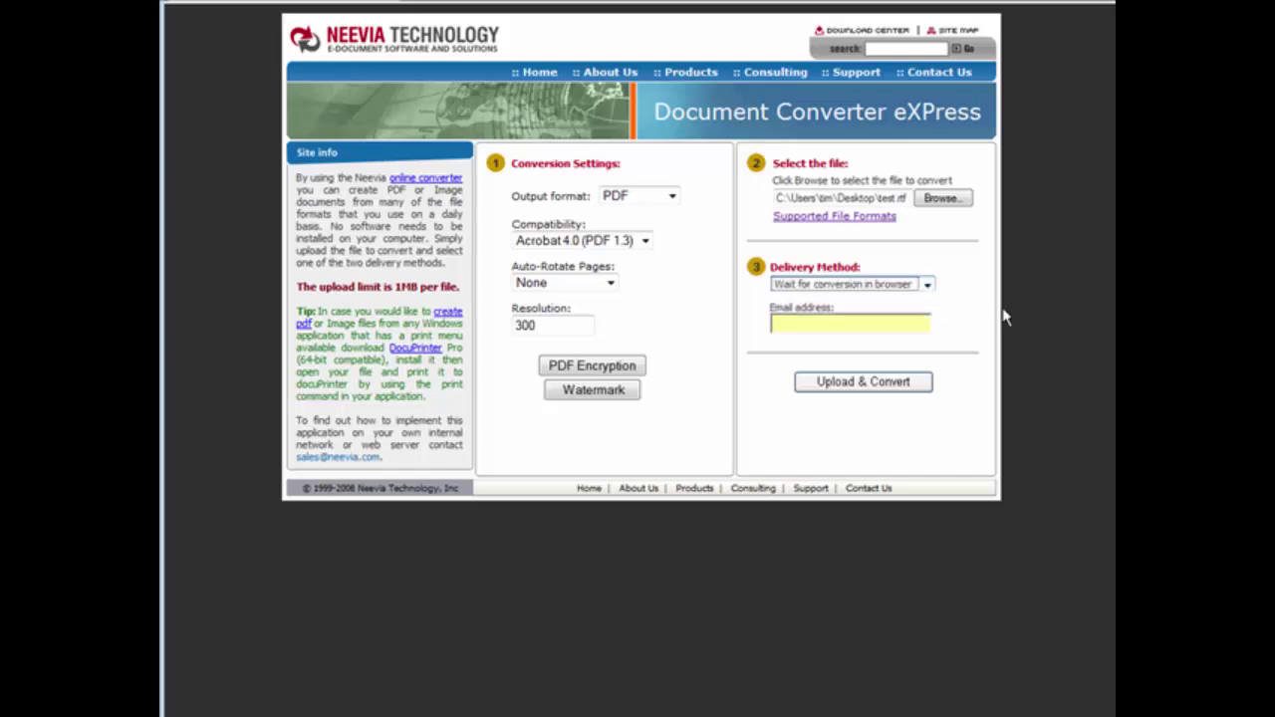
pyautogui.click(1031, 323)
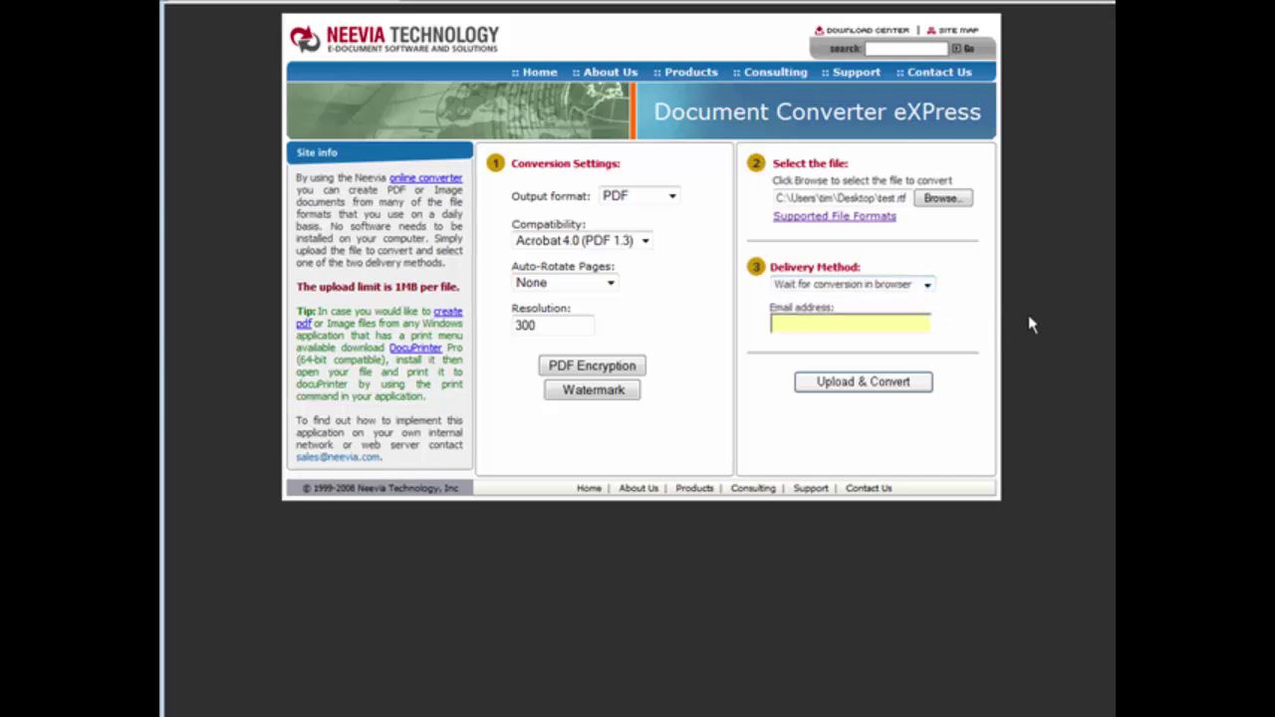
pyautogui.click(854, 387)
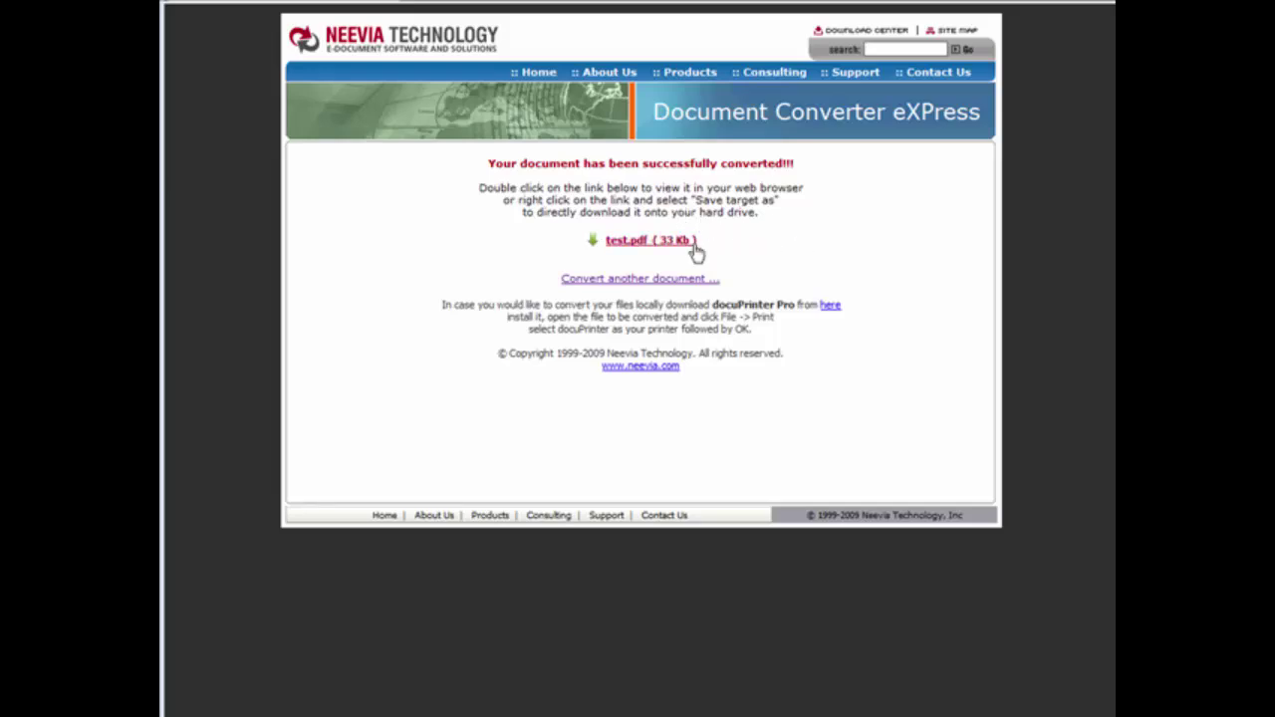
# Save the converted test.pdf download link to the Desktop as test.pdf.
pyautogui.rightClick(639, 244)
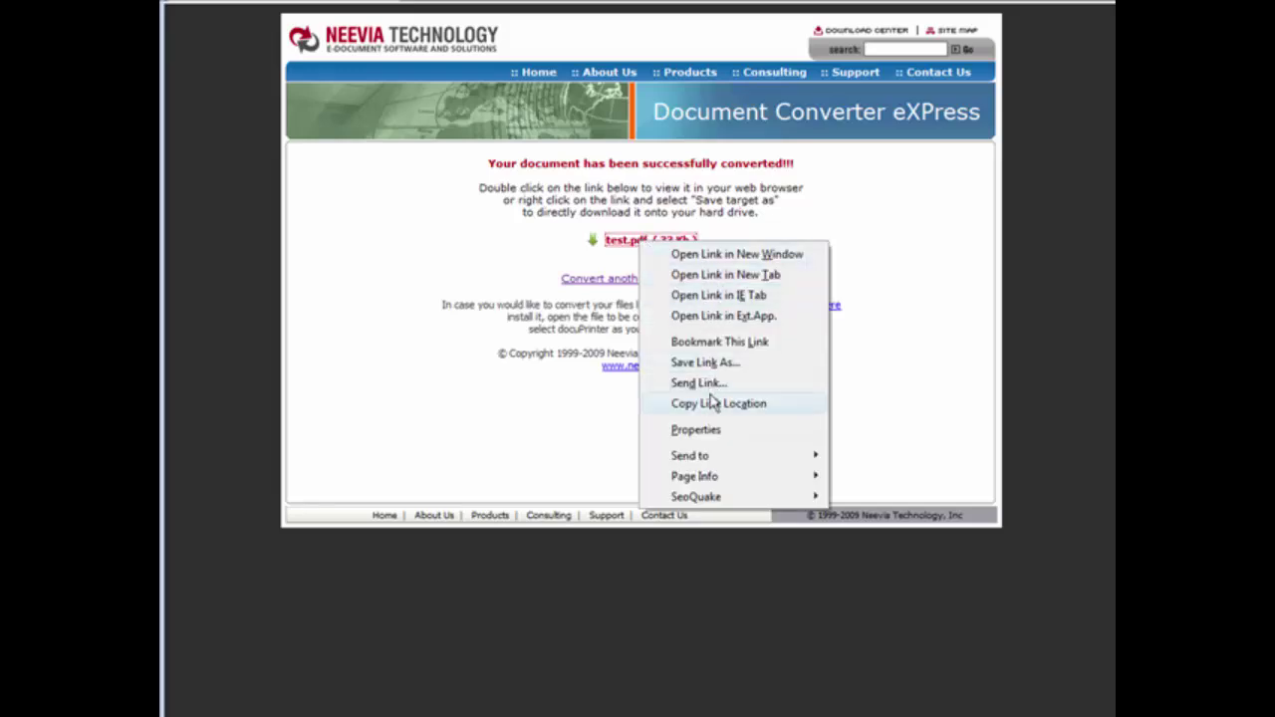
pyautogui.click(720, 364)
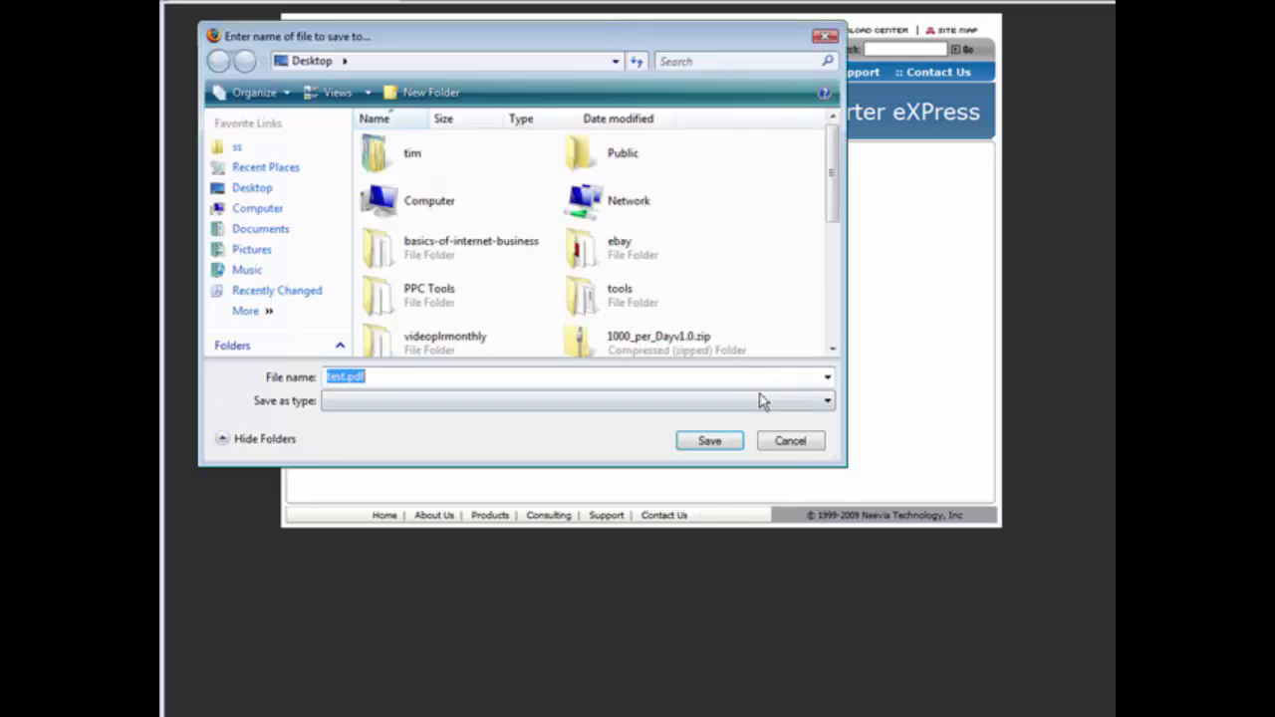
pyautogui.click(709, 442)
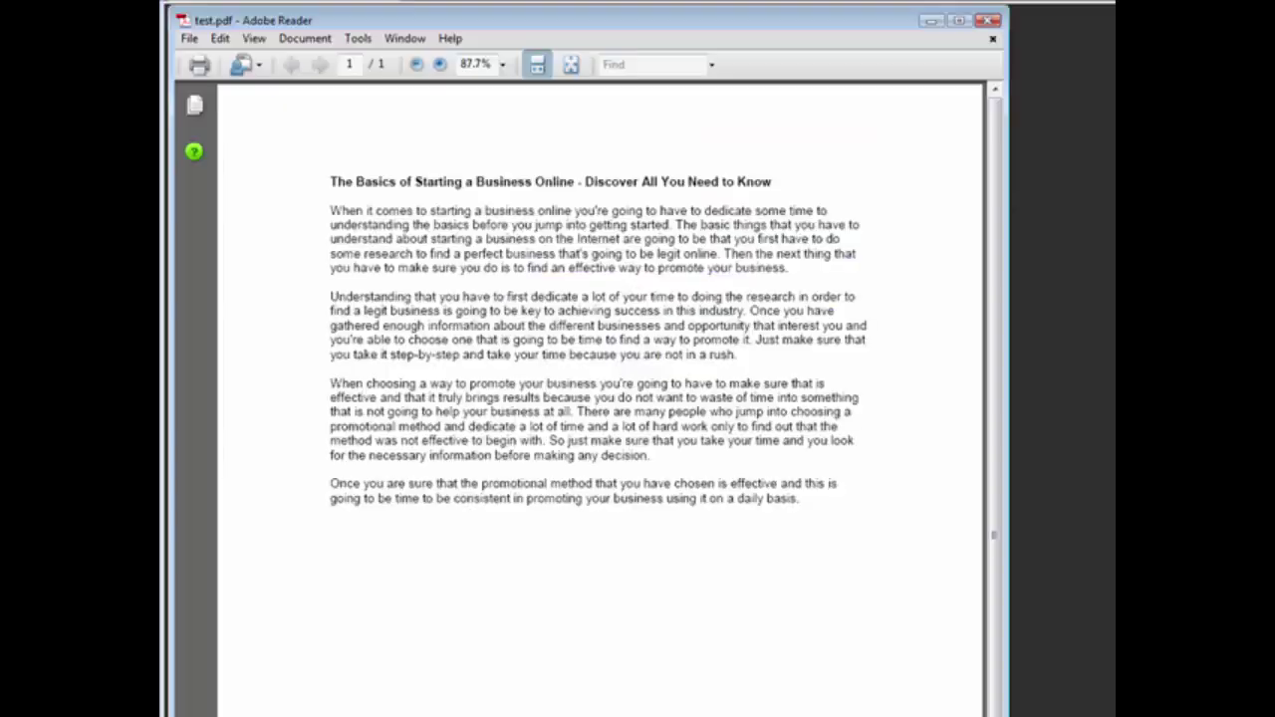
# Scroll through test.pdf in Adobe Reader to check the converted business article.
pyautogui.scroll(-1, 598, 329)
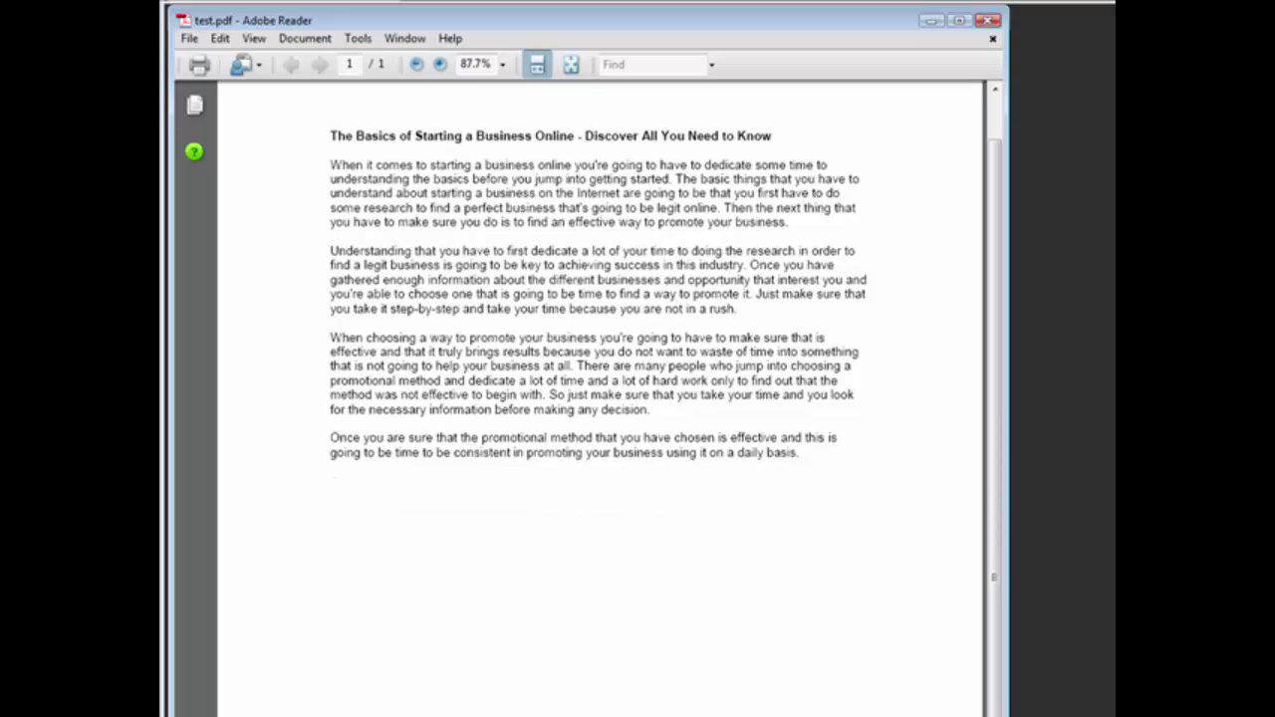
pyautogui.scroll(1, 598, 329)
pyautogui.scroll(-1, 598, 329)
pyautogui.scroll(1, 598, 329)
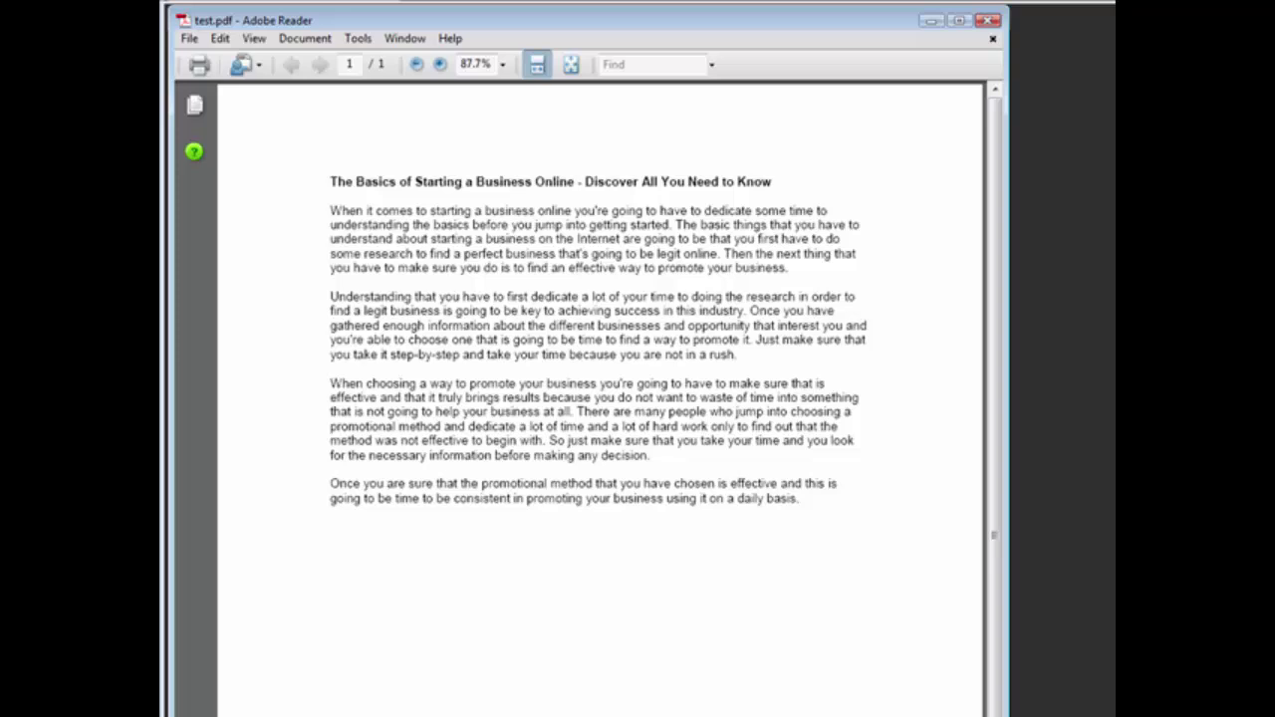
pyautogui.scroll(-1, 598, 329)
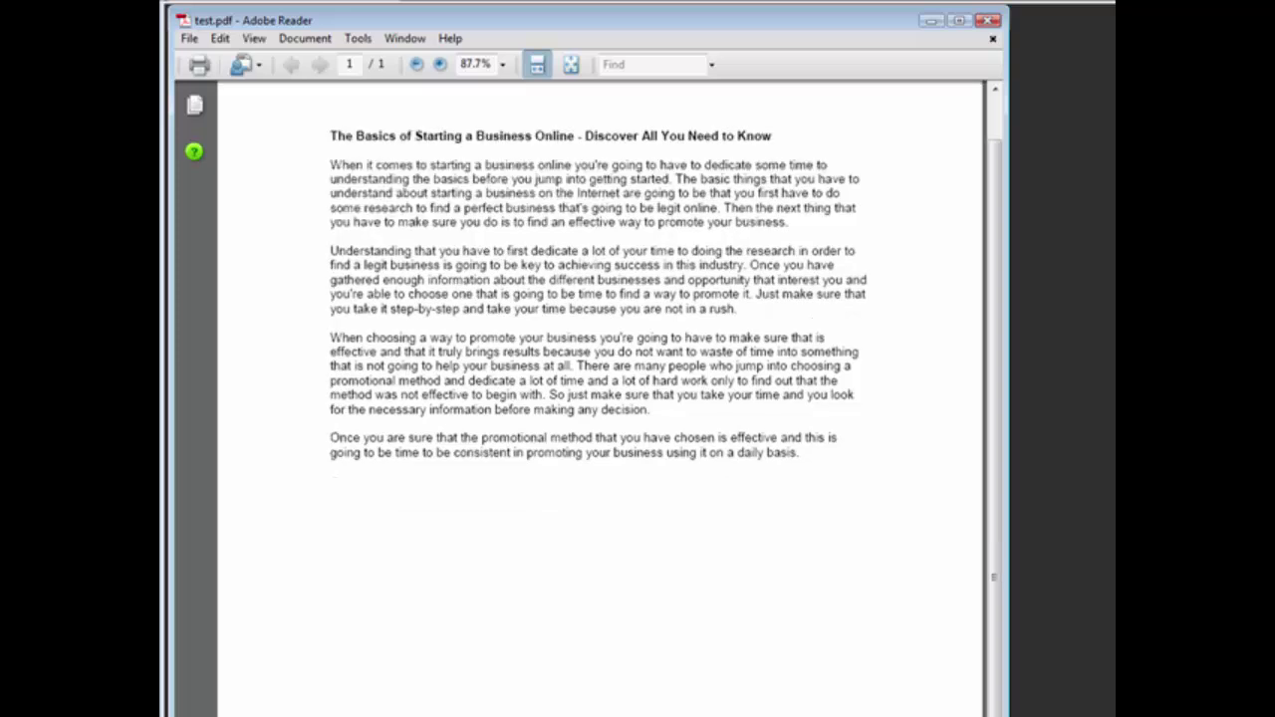
pyautogui.scroll(1, 598, 329)
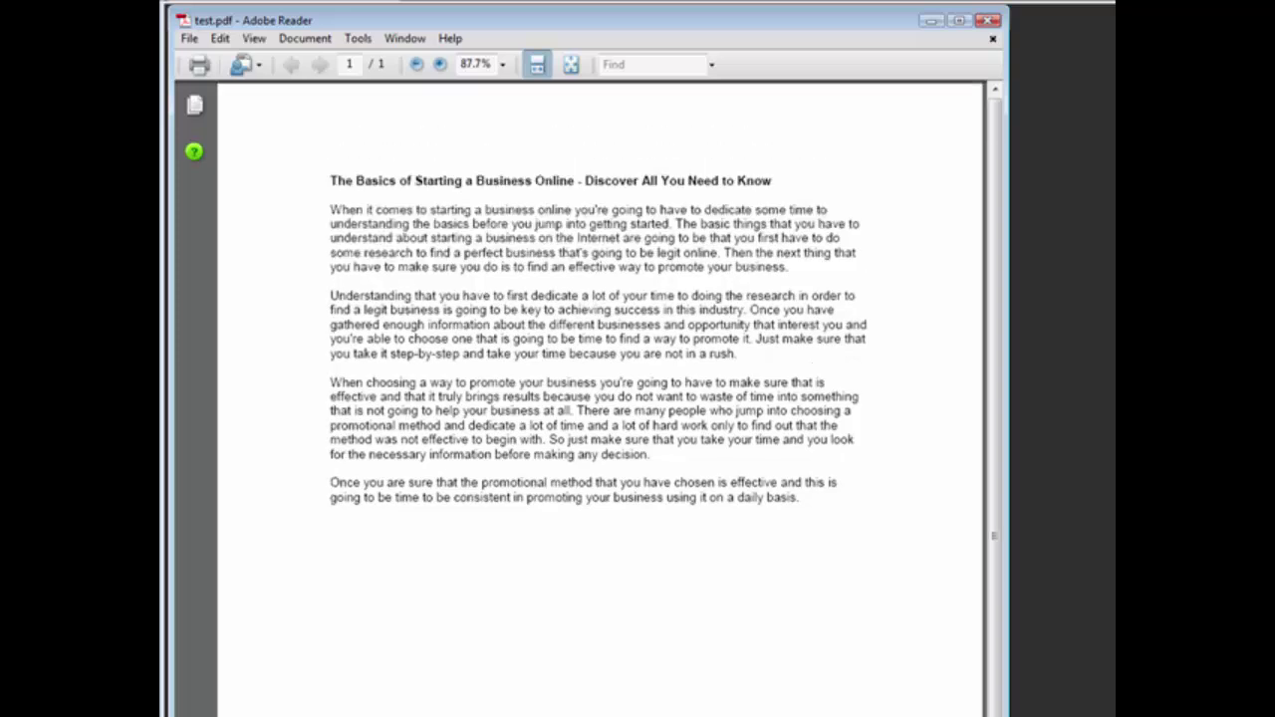
pyautogui.scroll(-1, 598, 329)
pyautogui.scroll(1, 598, 329)
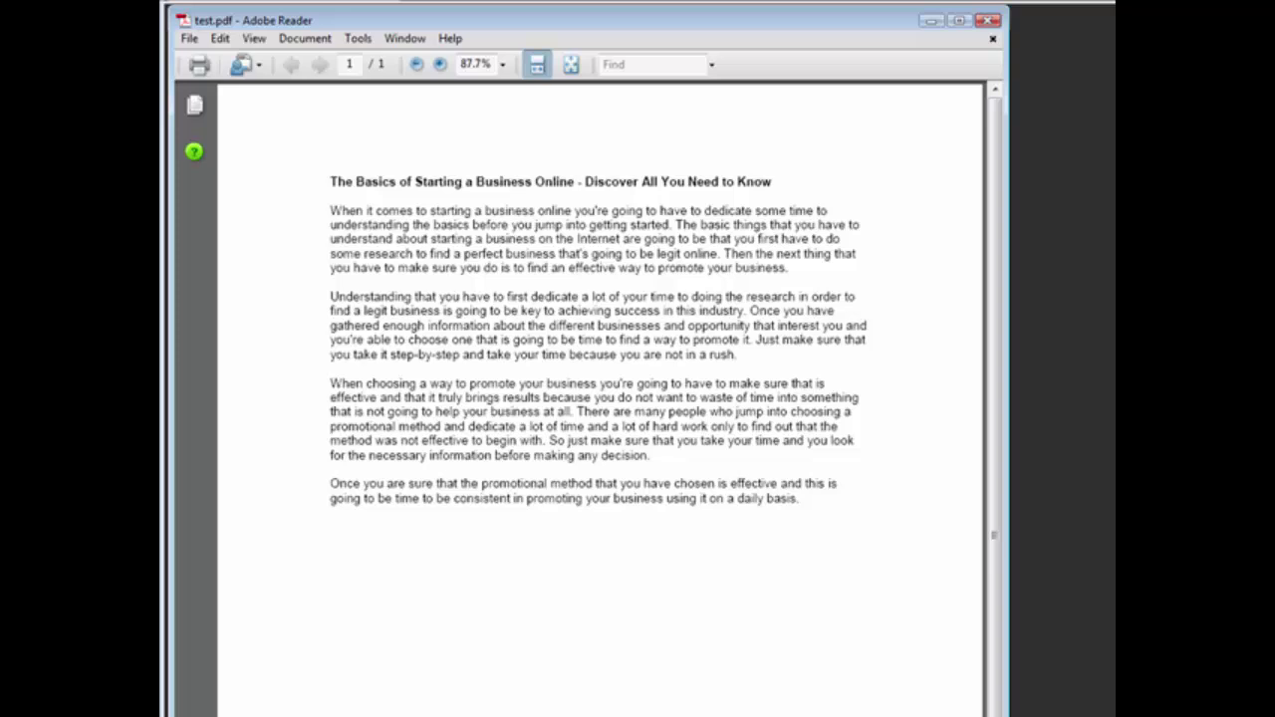